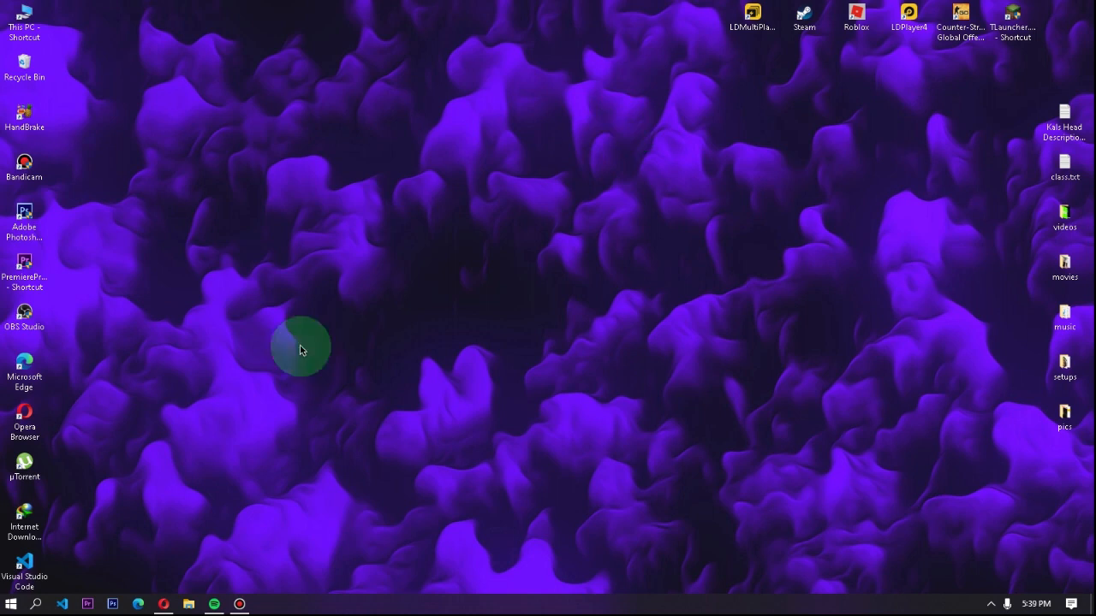
Switch to the Opera browser and go to panzoid.com
left_click(167, 608)
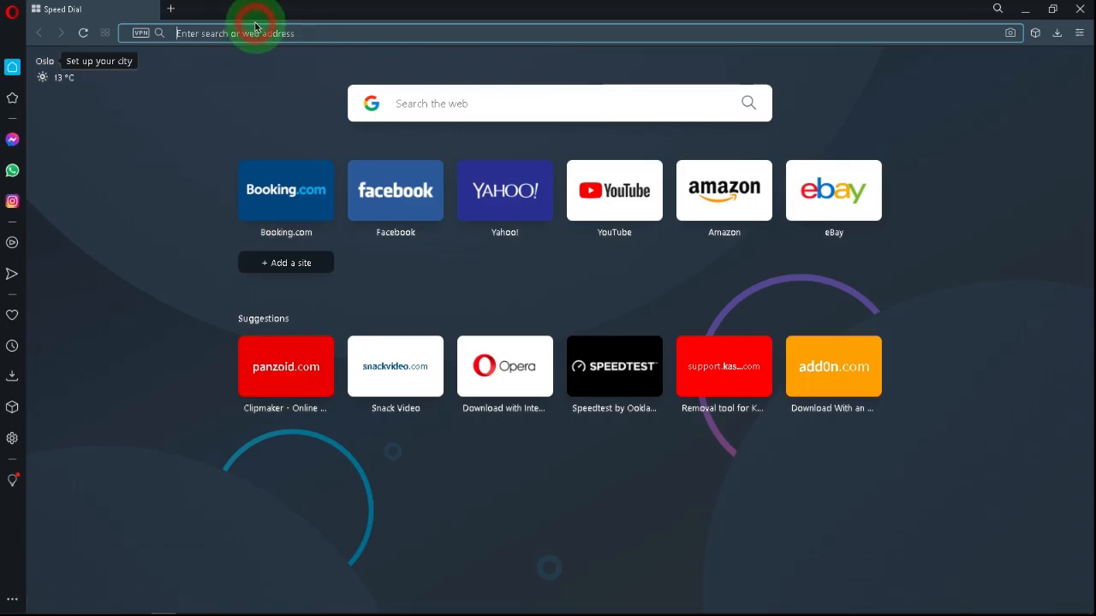
type("pa")
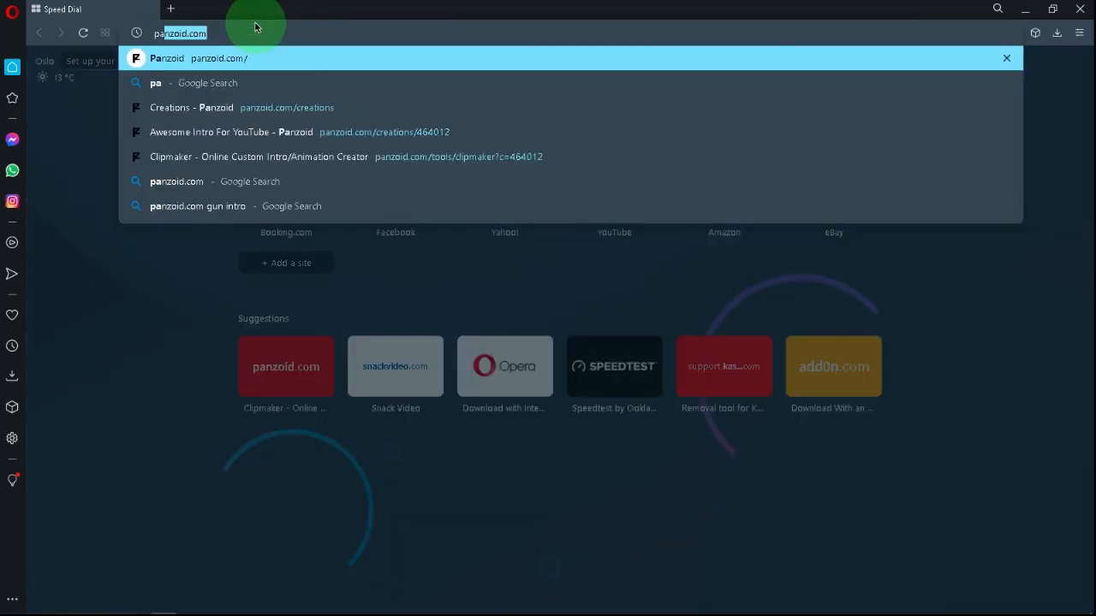
type("nzoid.com")
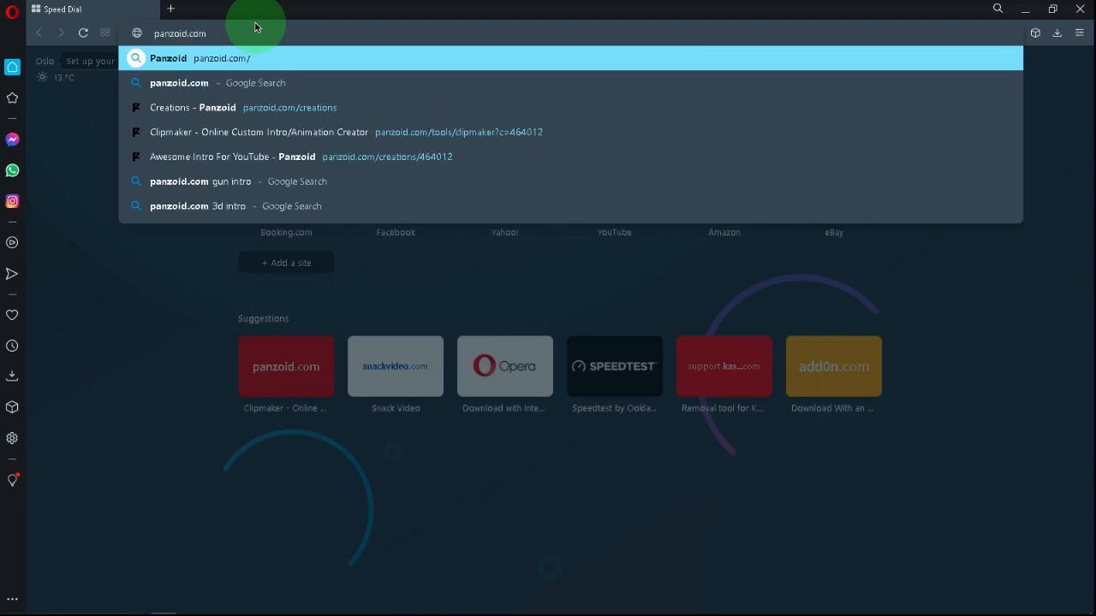
key("Return")
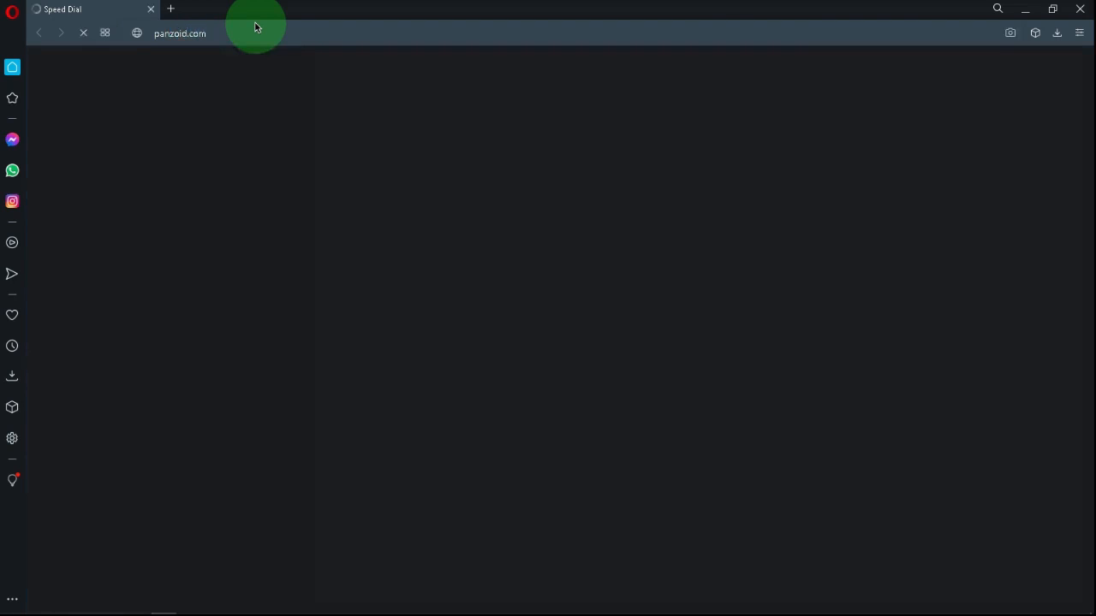
Find the "shakira! // chill aesthetic intro" template in the full creations list and open it in Clipmaker
left_click_drag(1087, 276, 1089, 330)
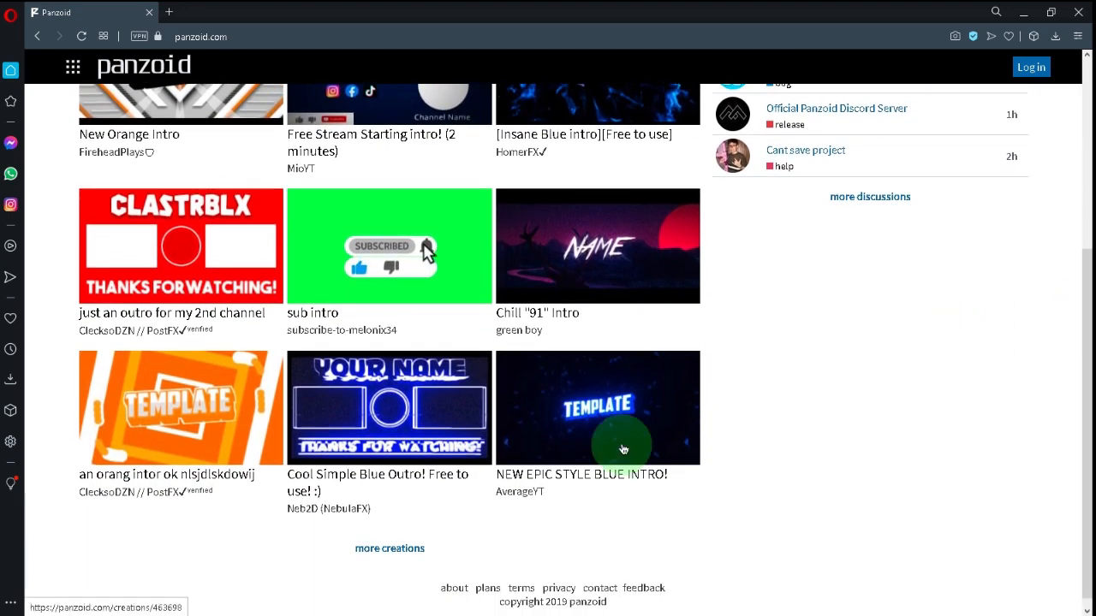
left_click(376, 550)
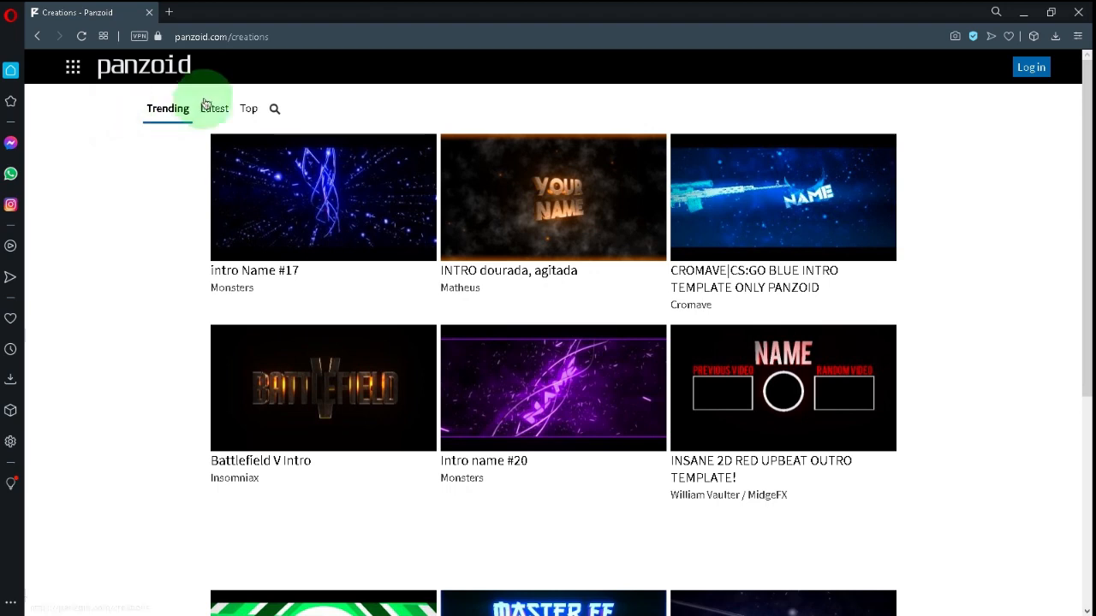
left_click_drag(1081, 140, 1087, 479)
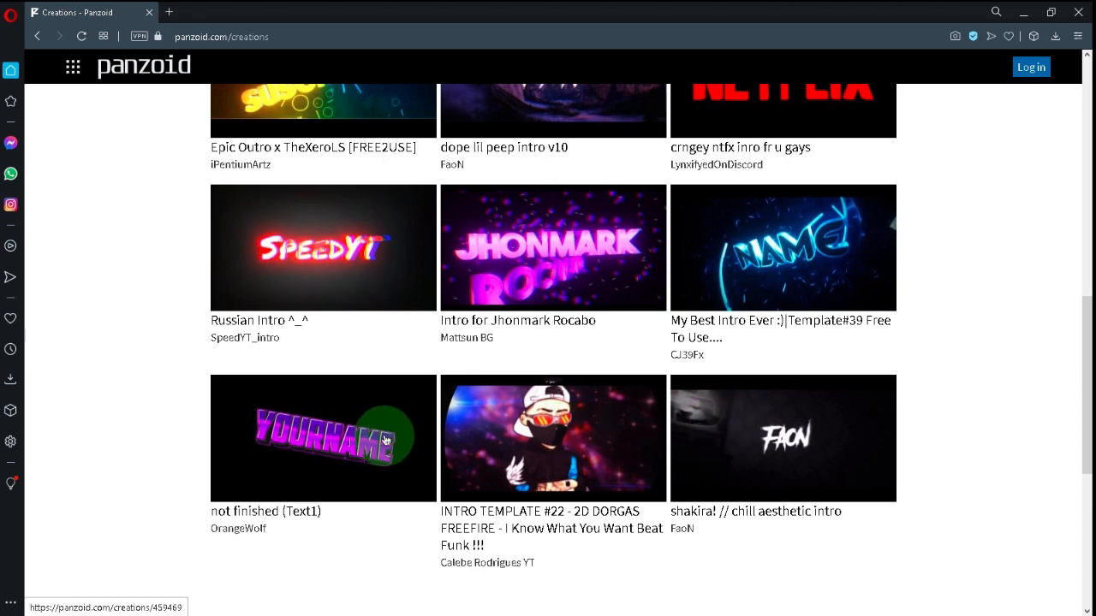
left_click(797, 411)
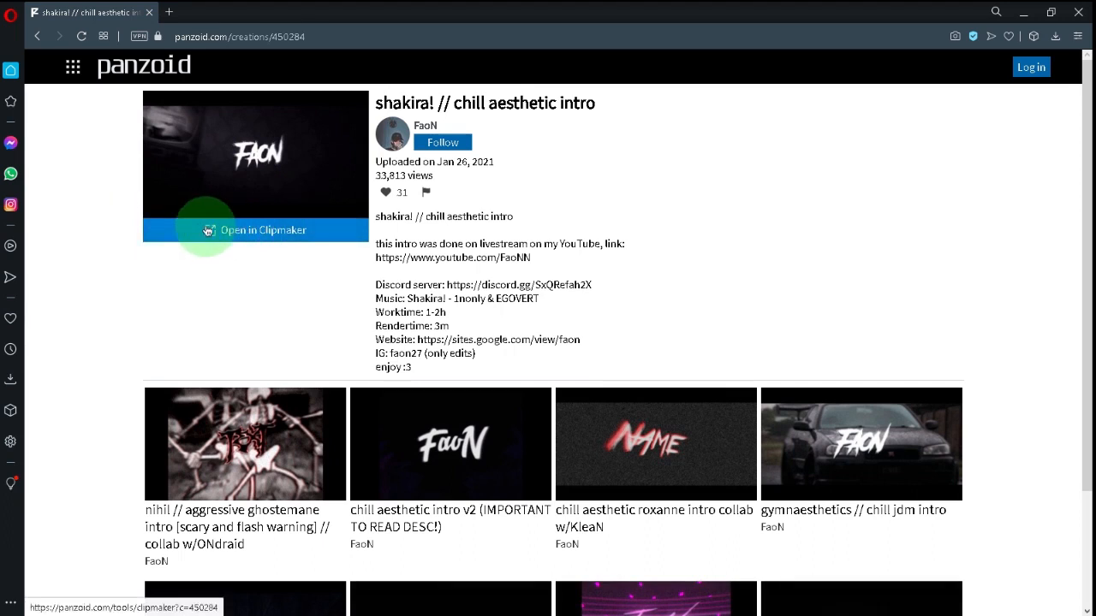
left_click(277, 236)
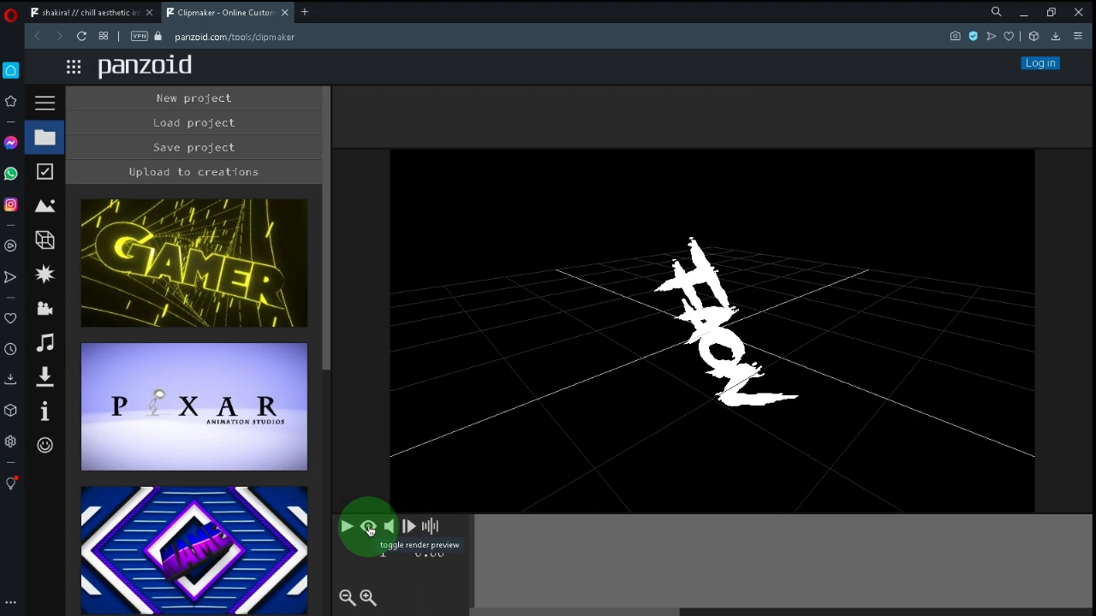
Turn on the render preview, play the intro and raise the system volume to 56
left_click(369, 528)
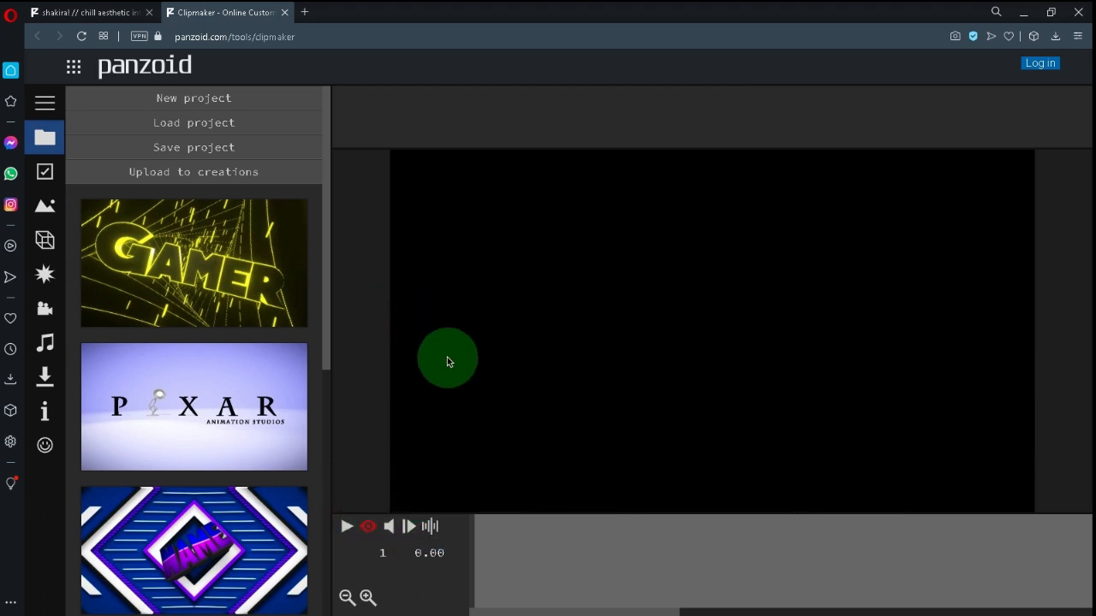
key("space")
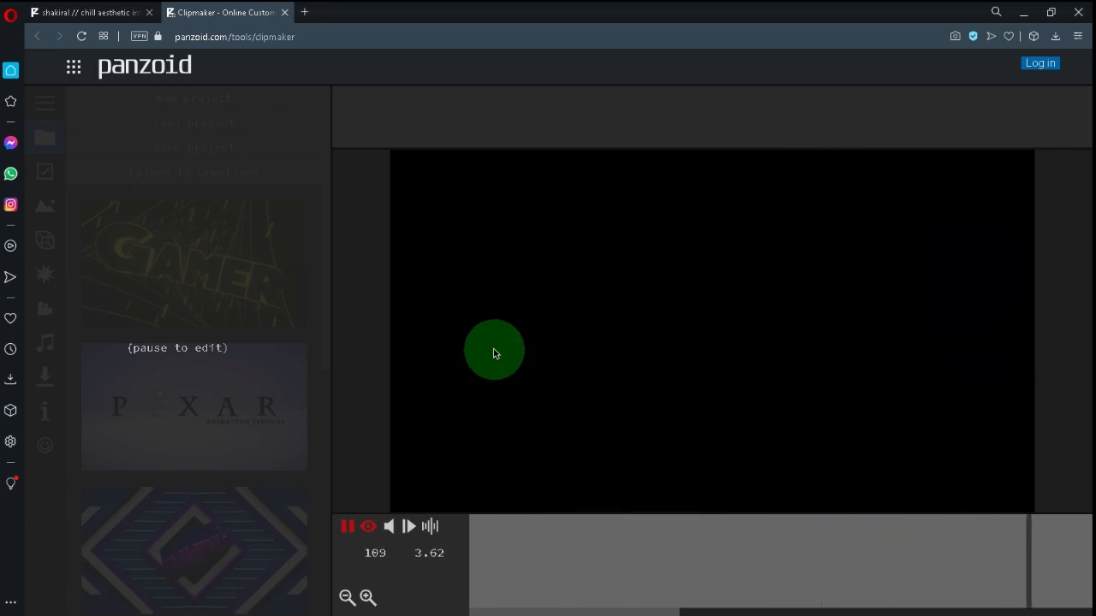
key("XF86AudioRaiseVolume")
key("XF86AudioRaiseVolume")
key("XF86AudioRaiseVolume")
key("XF86AudioRaiseVolume")
key("XF86AudioRaiseVolume")
key("XF86AudioRaiseVolume")
key("XF86AudioRaiseVolume")
key("XF86AudioRaiseVolume")
key("XF86AudioRaiseVolume")
key("XF86AudioRaiseVolume")
key("XF86AudioRaiseVolume")
key("XF86AudioRaiseVolume")
key("XF86AudioRaiseVolume")
key("XF86AudioRaiseVolume")
key("XF86AudioRaiseVolume")
key("XF86AudioRaiseVolume")
key("XF86AudioRaiseVolume")
key("XF86AudioRaiseVolume")
key("XF86AudioRaiseVolume")
key("XF86AudioRaiseVolume")
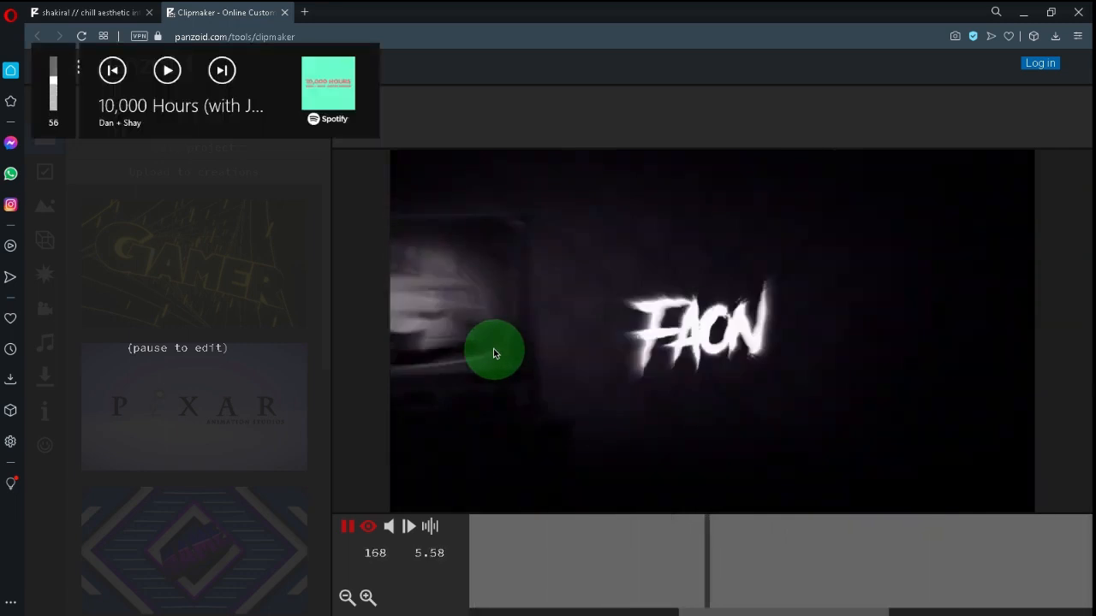
Lower the system volume to 24 and pause the intro playback
key("XF86AudioLowerVolume")
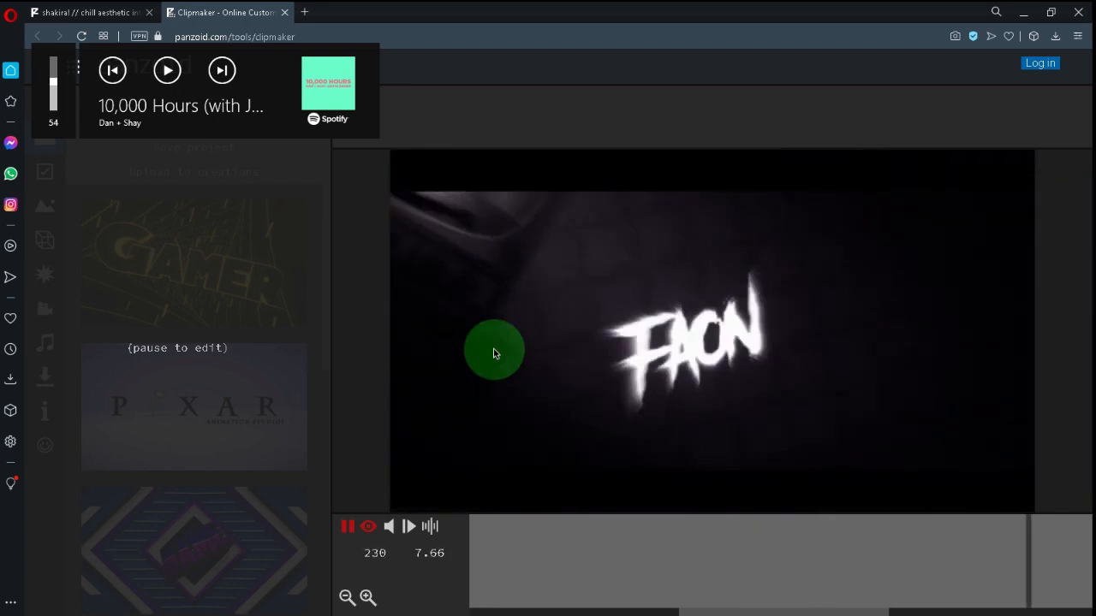
key("XF86AudioLowerVolume")
key("XF86AudioLowerVolume")
key("XF86AudioLowerVolume")
key("XF86AudioLowerVolume")
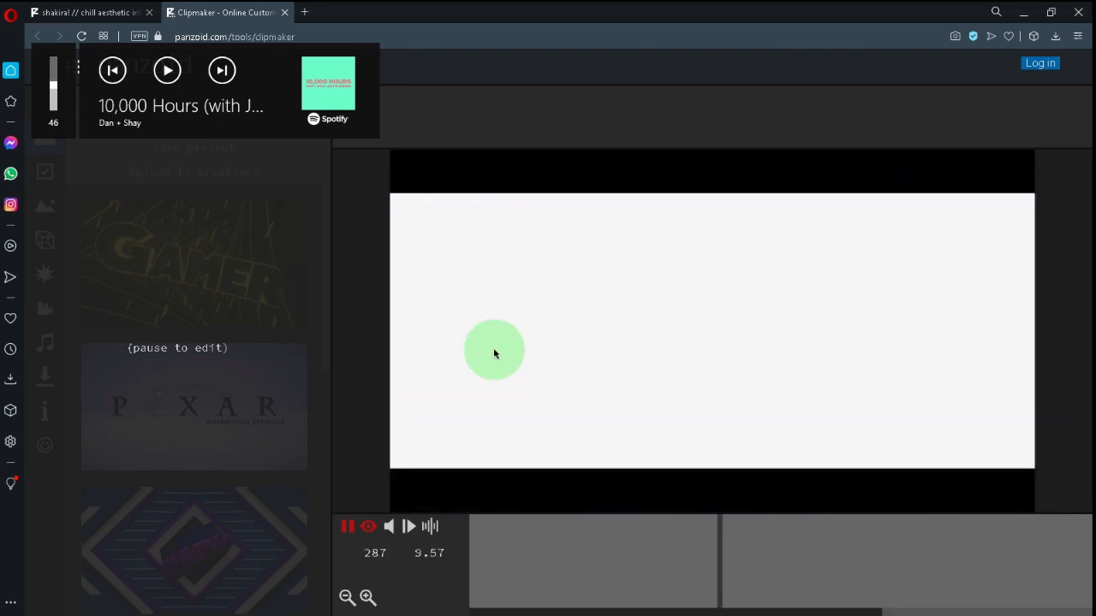
key("XF86AudioLowerVolume")
key("XF86AudioLowerVolume")
key("XF86AudioLowerVolume")
key("XF86AudioLowerVolume")
key("XF86AudioLowerVolume")
key("XF86AudioLowerVolume")
key("XF86AudioLowerVolume")
key("XF86AudioLowerVolume")
key("XF86AudioLowerVolume")
key("XF86AudioLowerVolume")
key("XF86AudioLowerVolume")
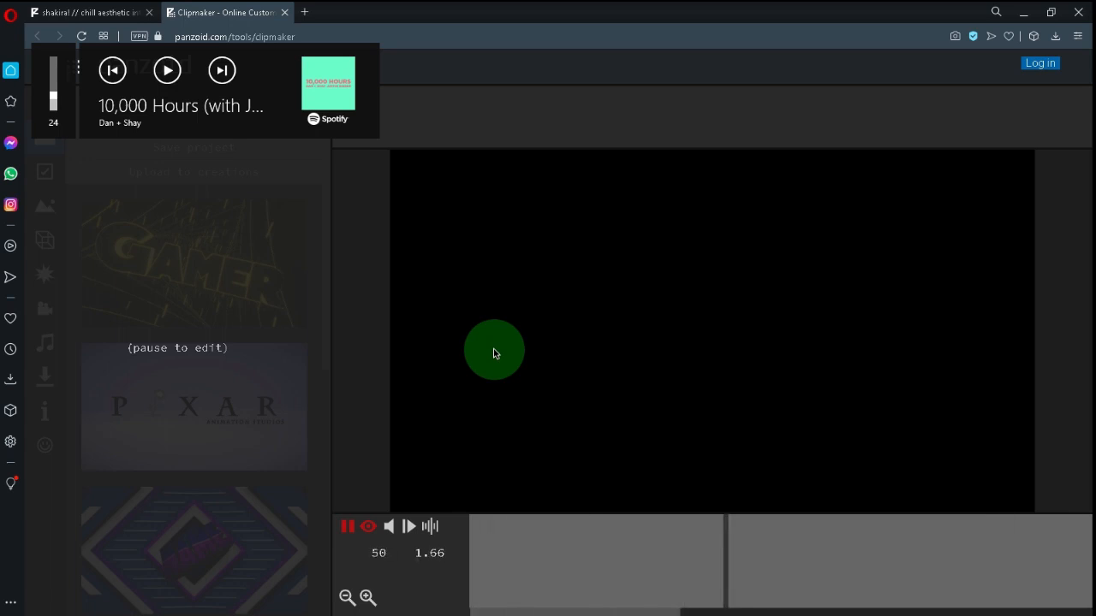
key("space")
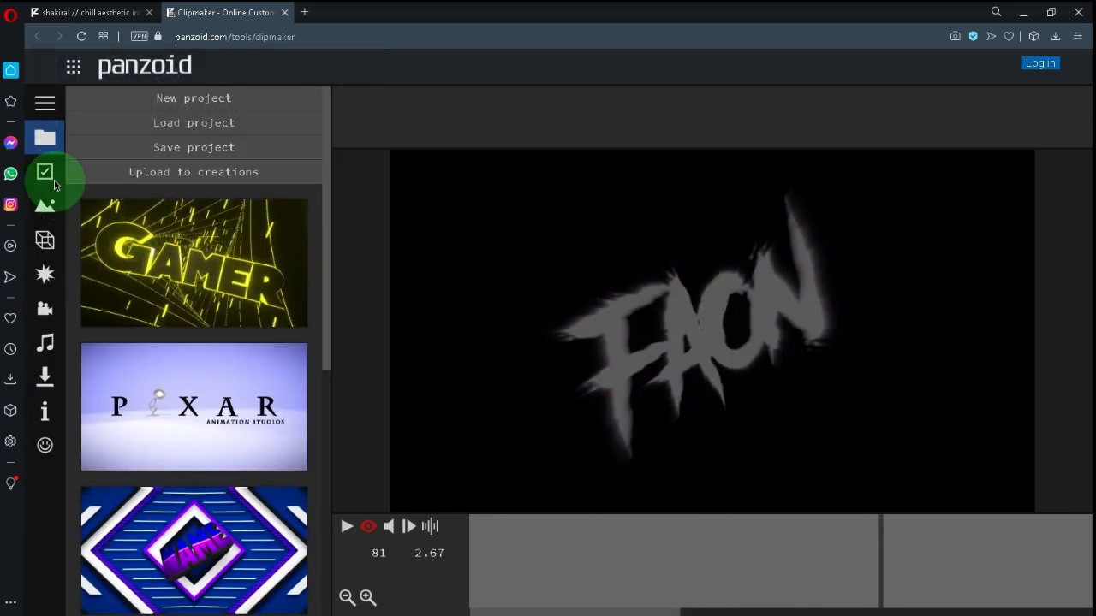
Review the basic settings, keeping 1920x1080 (1080p) and a frame rate of 30, and look at the available scenes
left_click(47, 105)
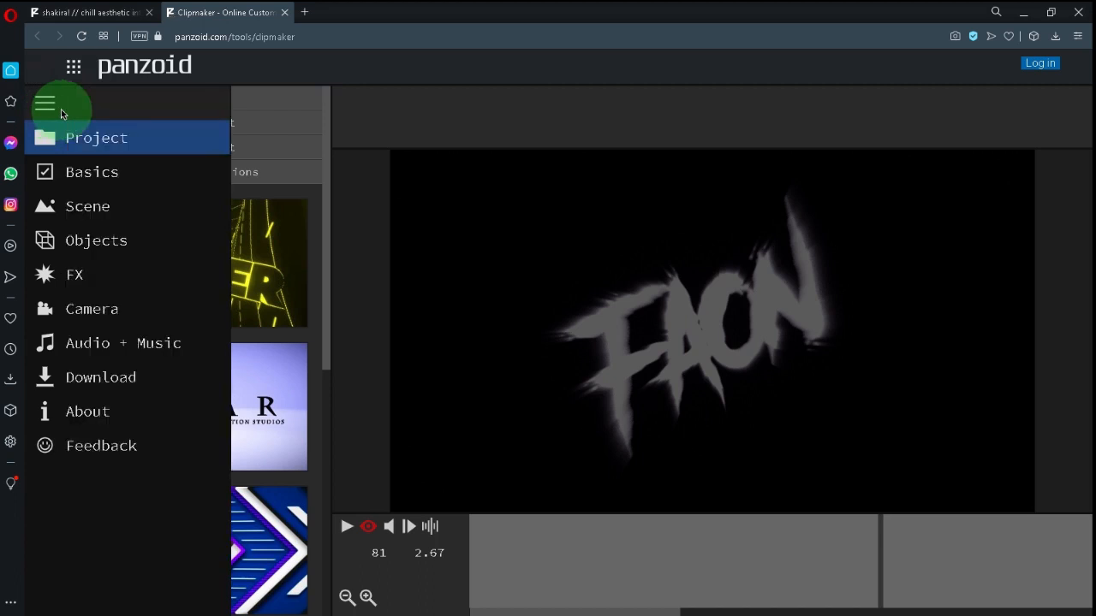
left_click(74, 173)
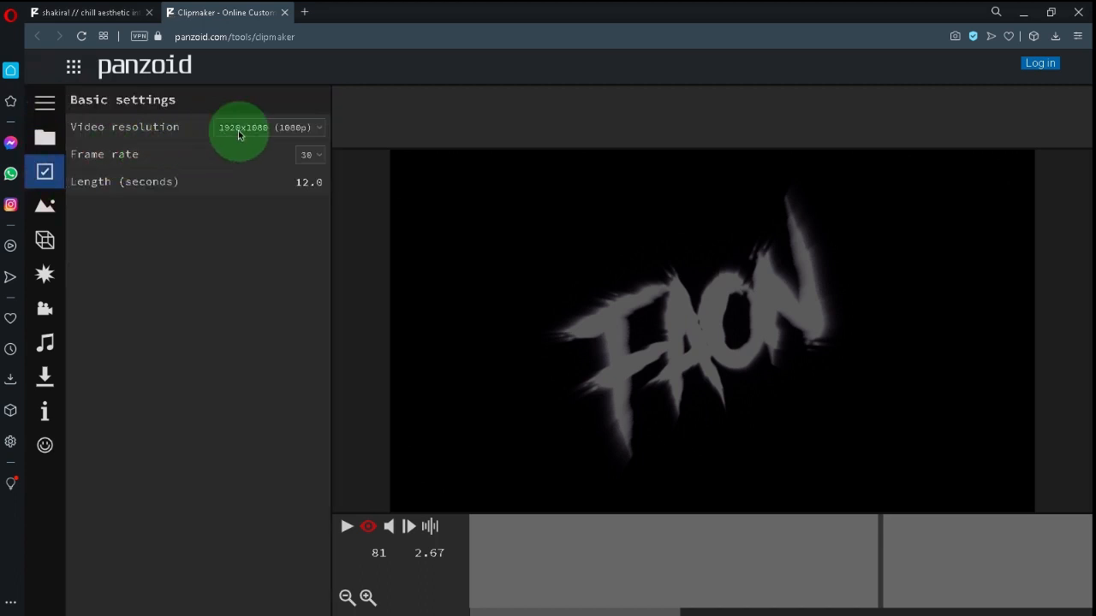
left_click(319, 129)
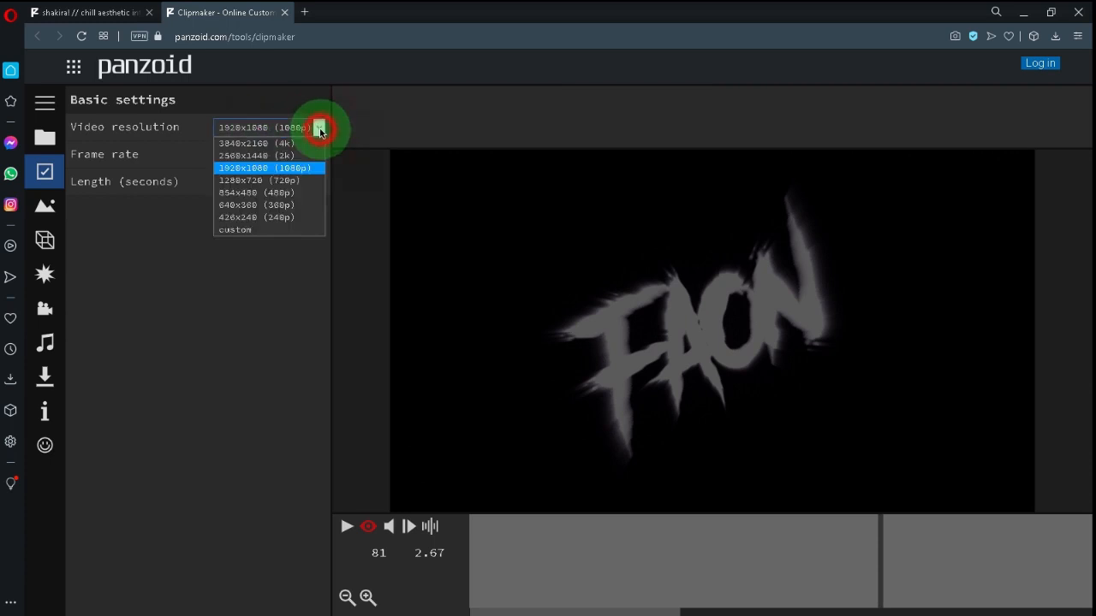
left_click(319, 129)
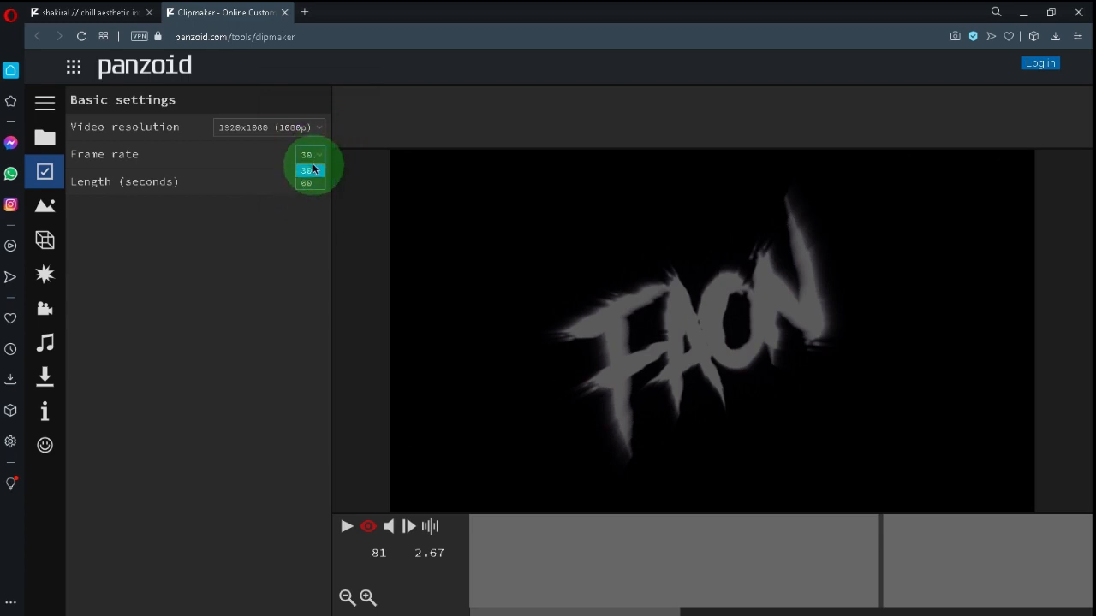
left_click(313, 169)
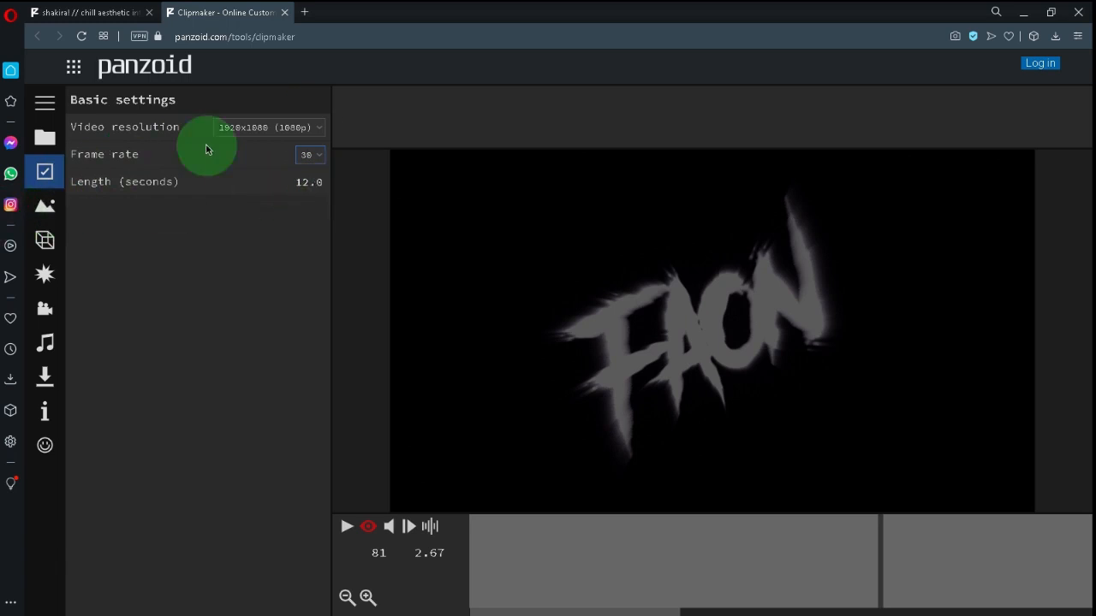
left_click(47, 204)
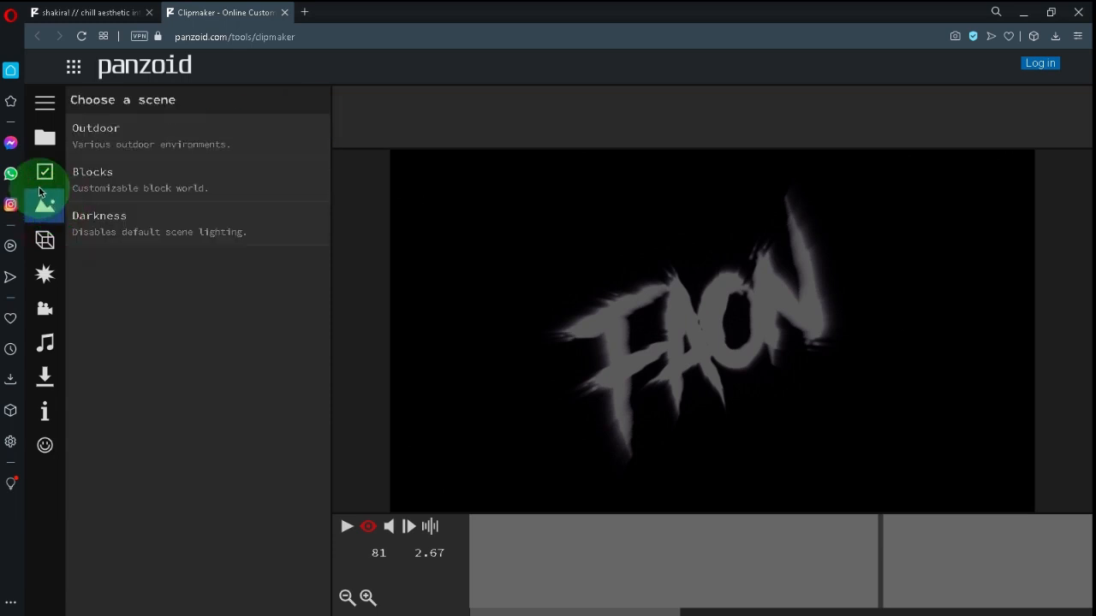
Change the "FaoN" 3D text object in the CAM+TEXT group to "Hello"
left_click(47, 240)
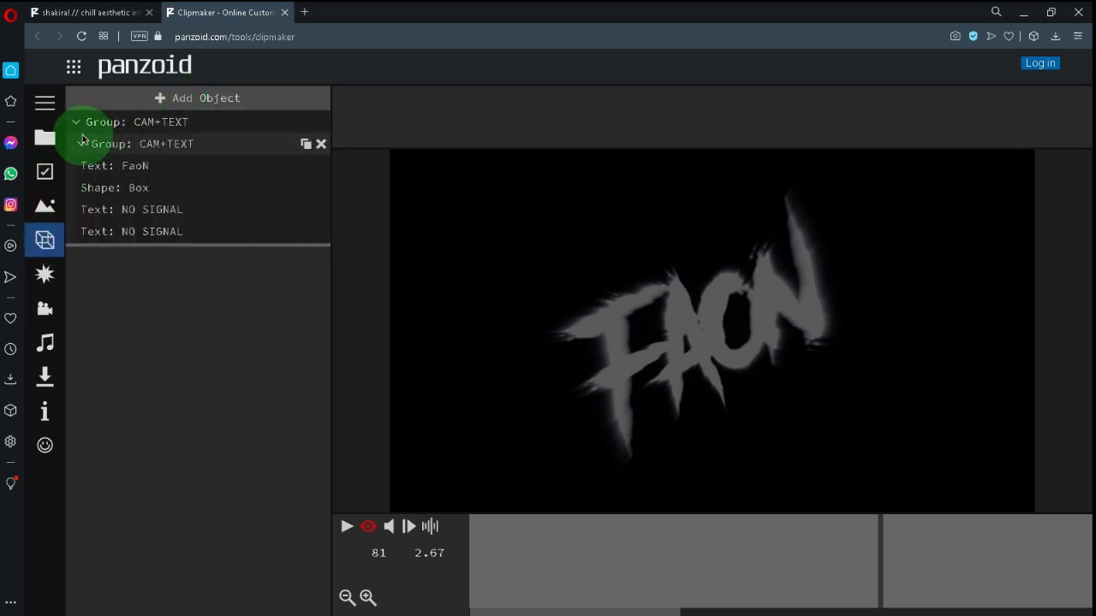
left_click(117, 169)
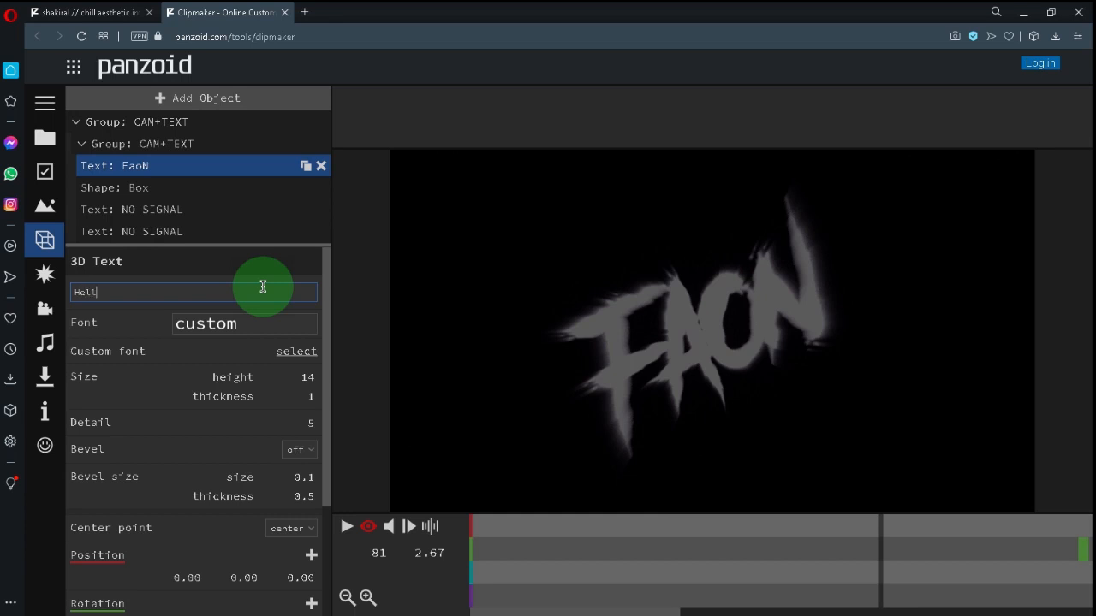
type("o")
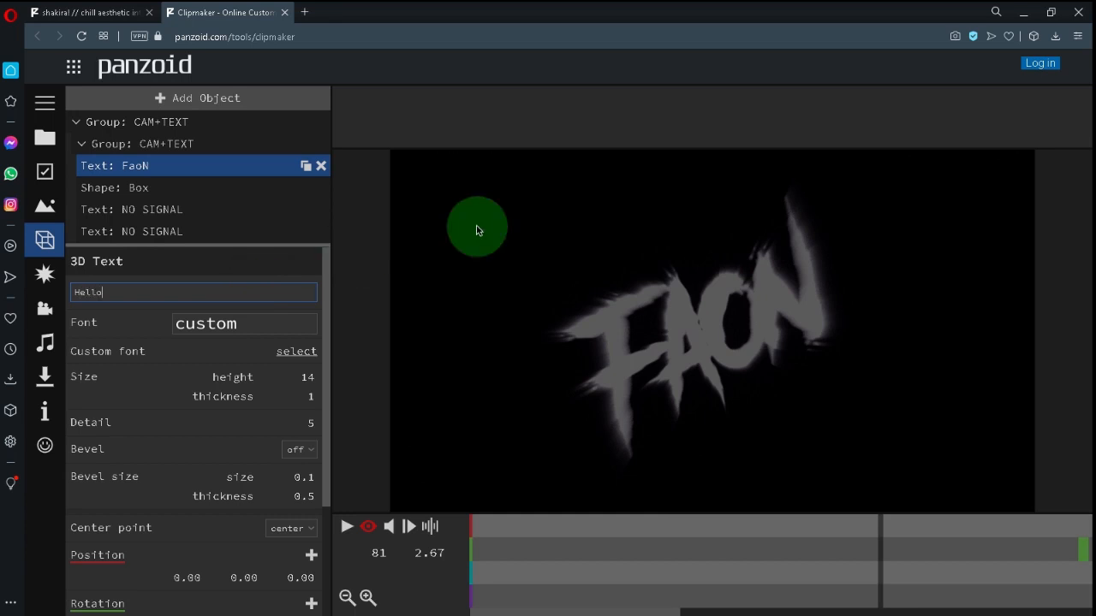
left_click(421, 126)
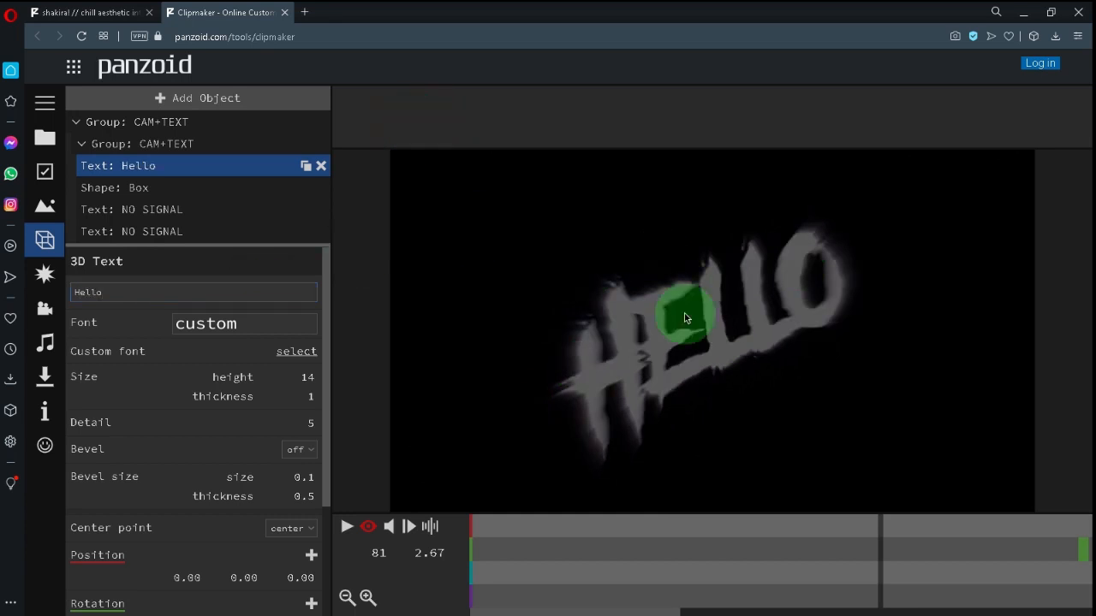
Play back the edited intro, pause it and view the audio track settings
key("space")
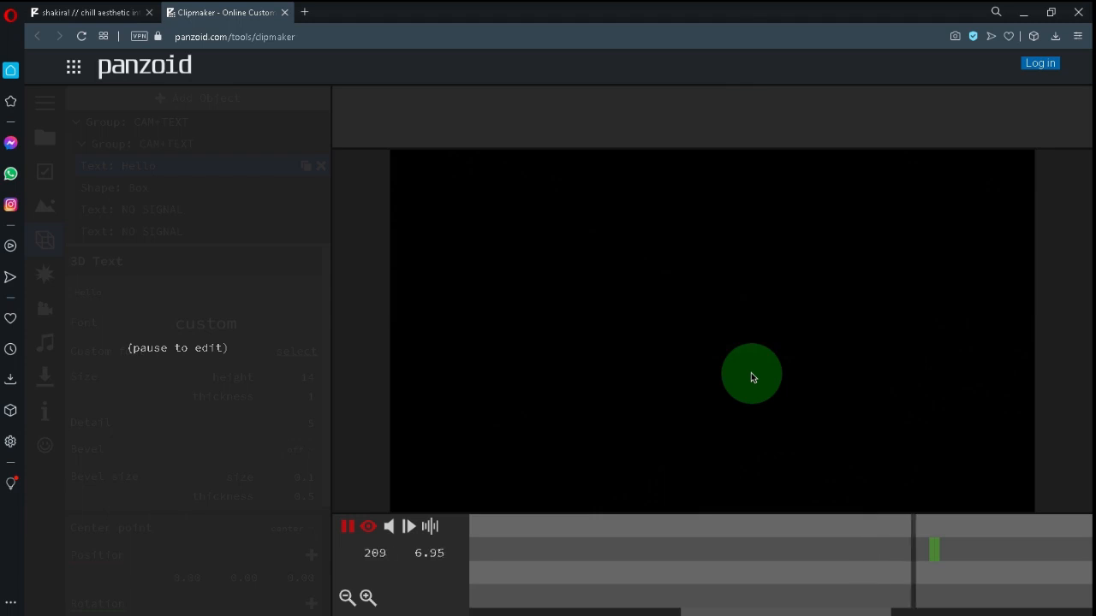
key("space")
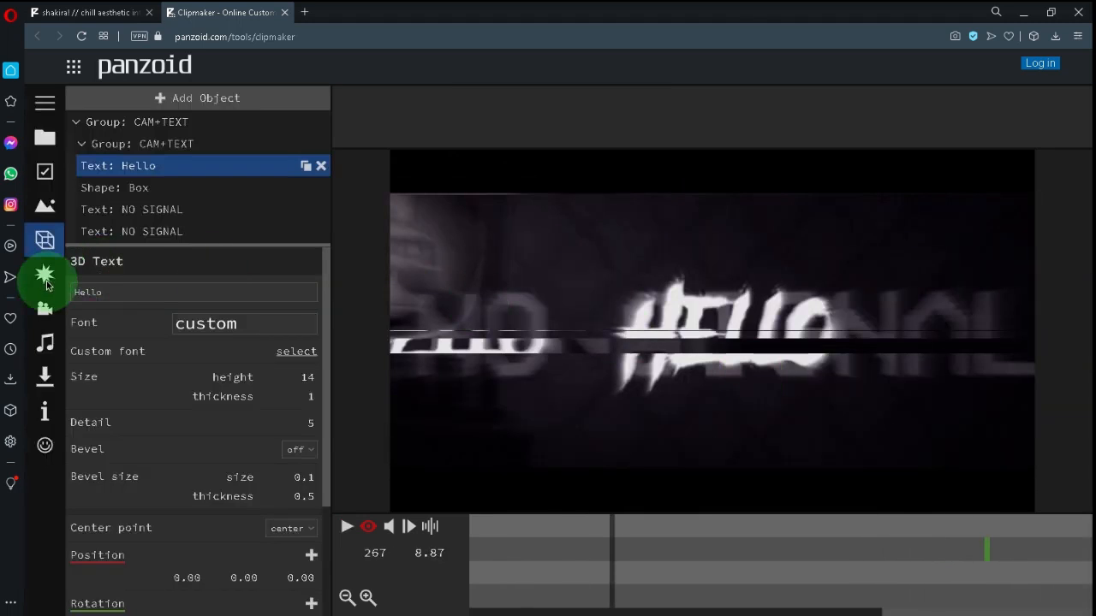
left_click(44, 342)
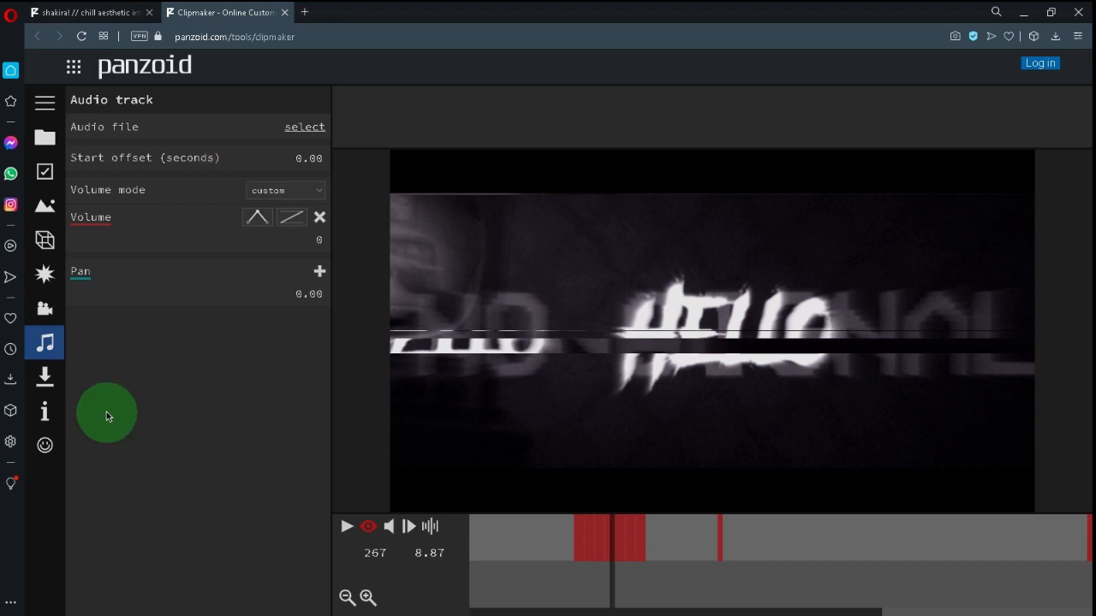
Start the video render for download in balanced mode with the .mkv (vp8/opus) format
left_click(45, 377)
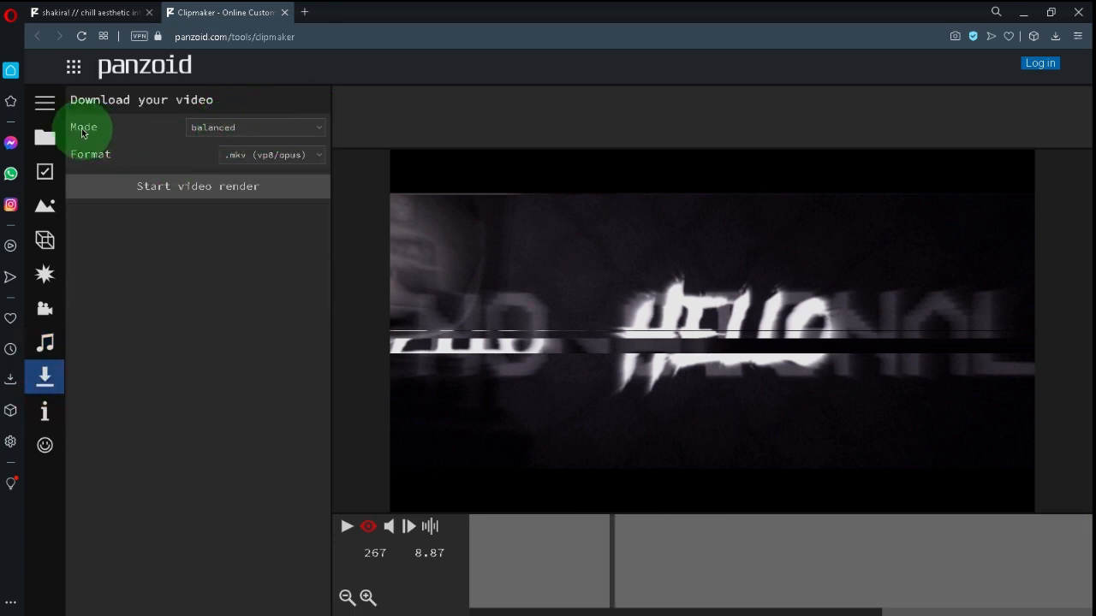
left_click(318, 128)
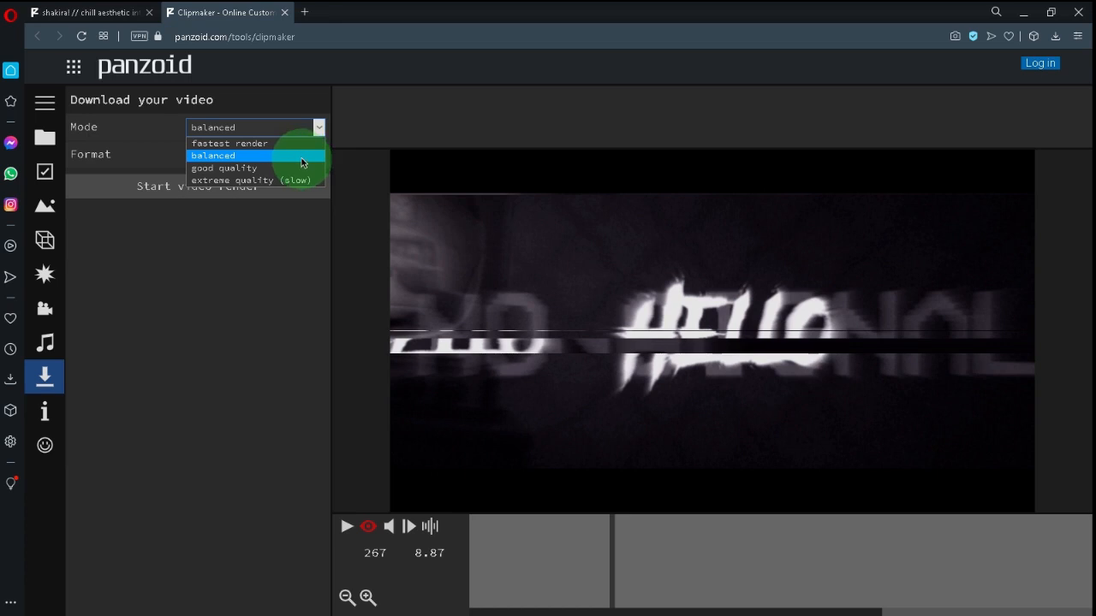
left_click(244, 156)
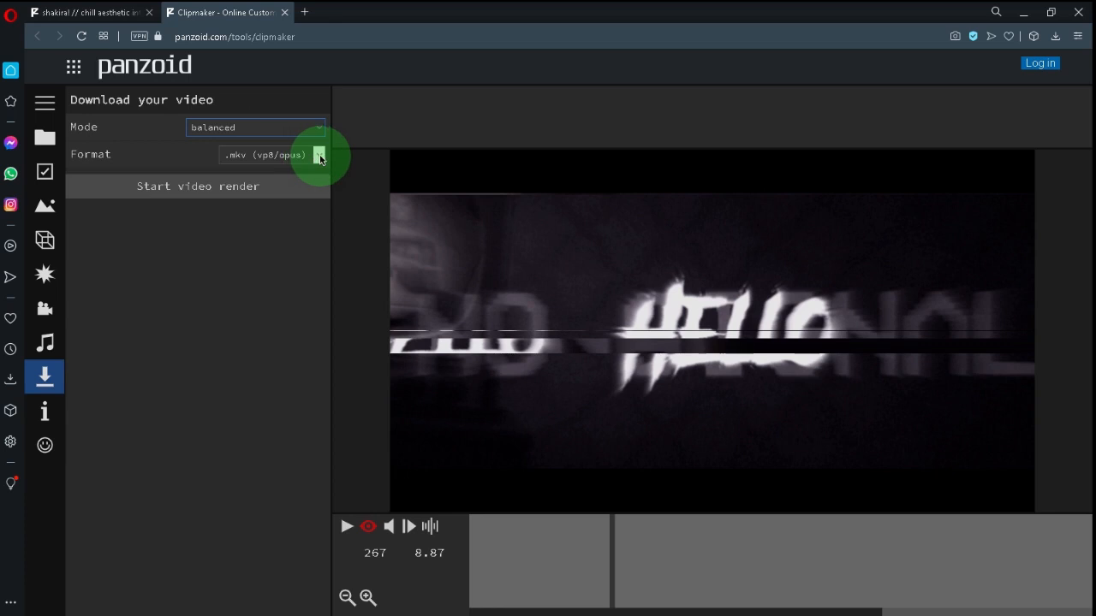
left_click(318, 156)
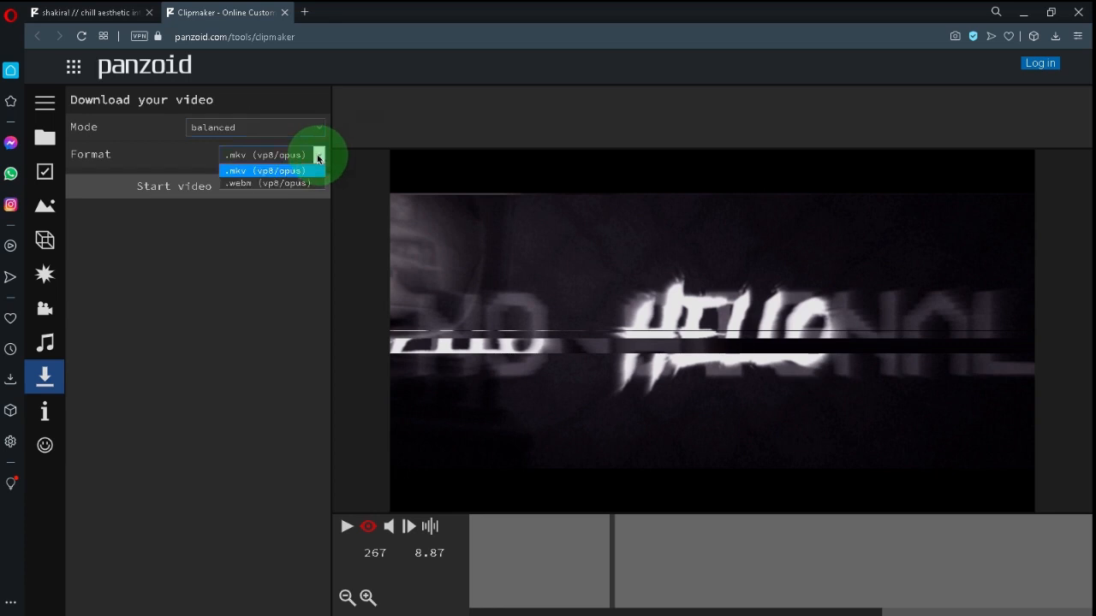
left_click(318, 157)
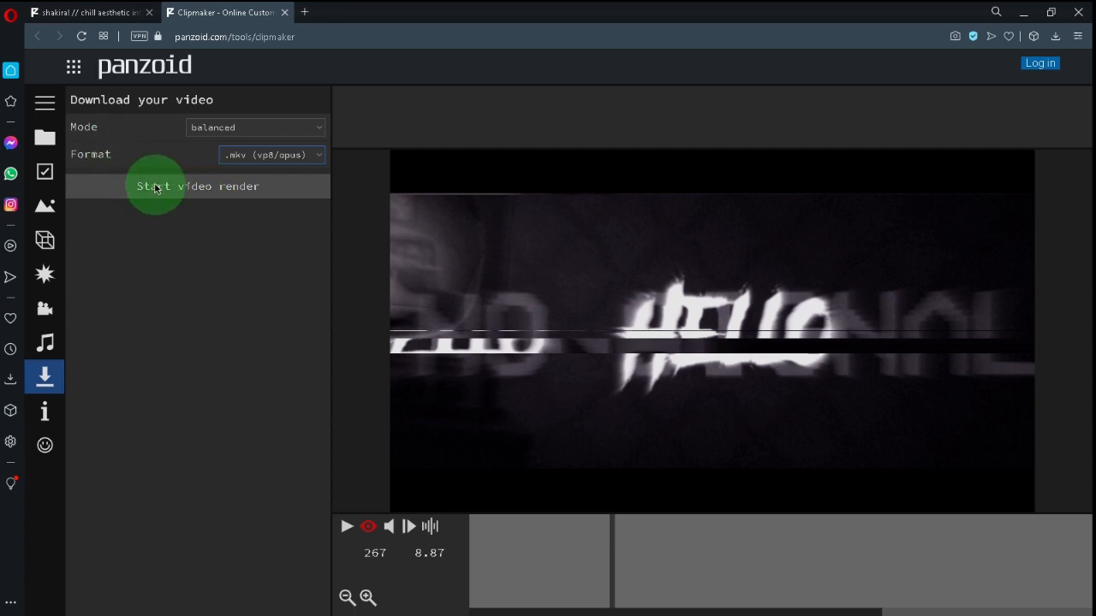
left_click(190, 186)
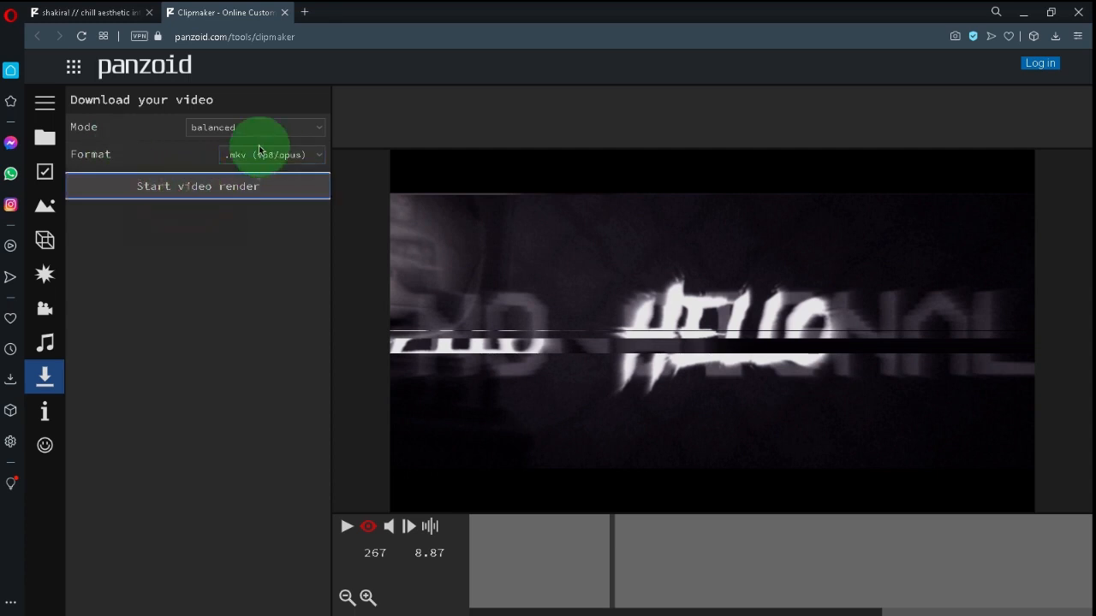
Download the finished intro render to the computer once rendering is complete
left_click(259, 114)
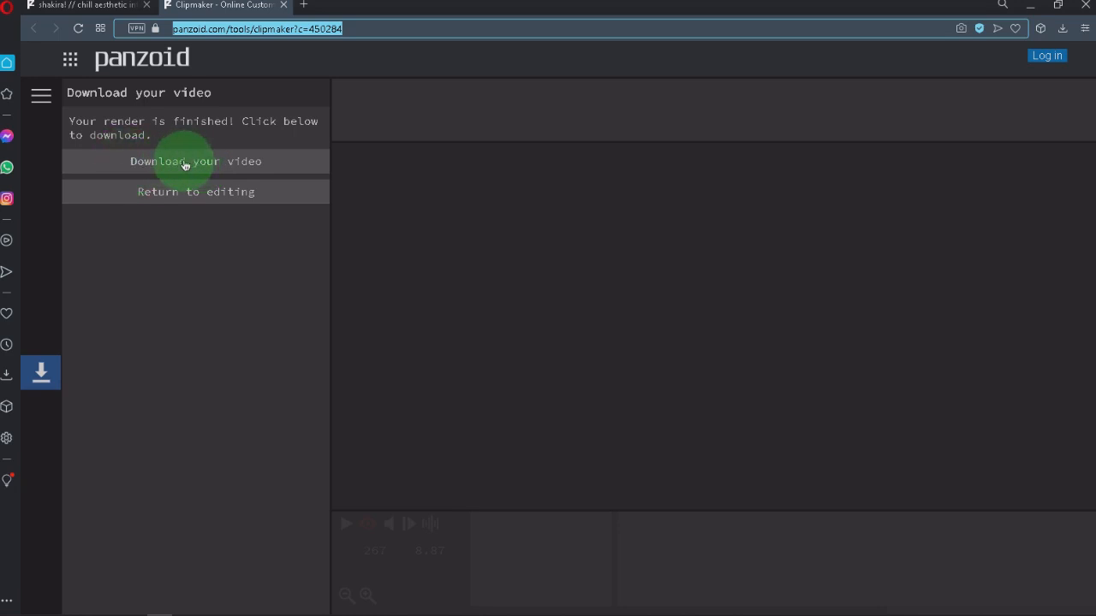
left_click(215, 162)
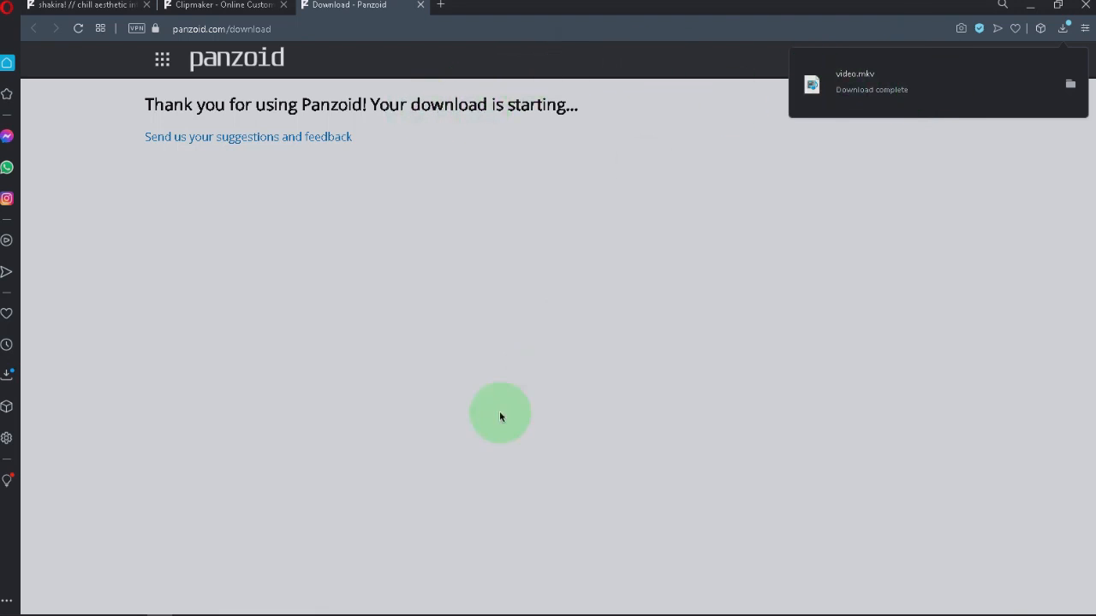
Switch to File Explorer, go to the Downloads folder and open video.mkv for playback
left_click(180, 608)
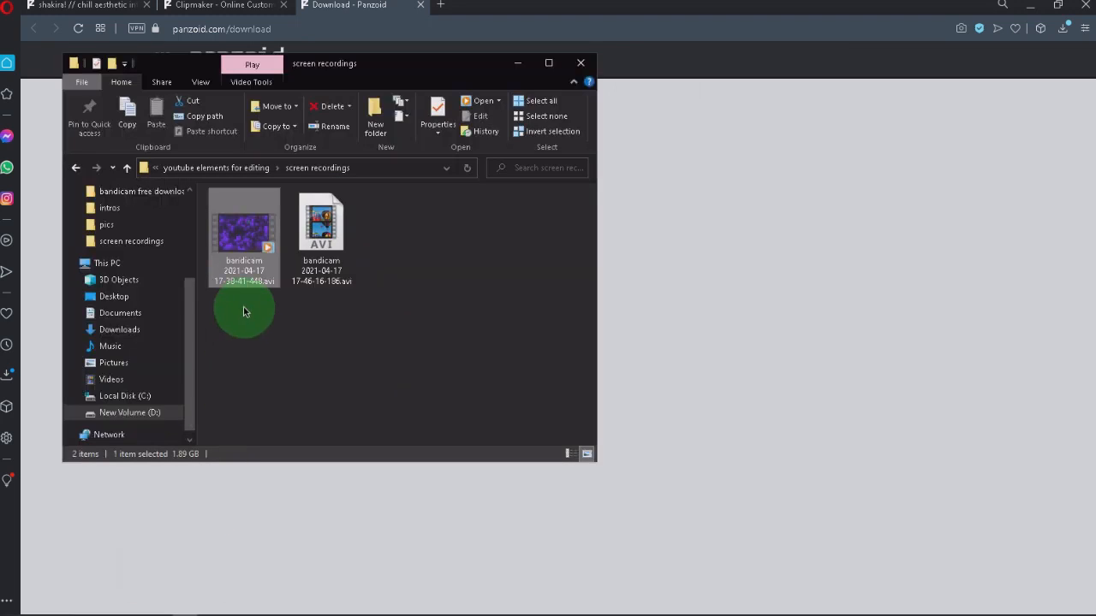
left_click(120, 329)
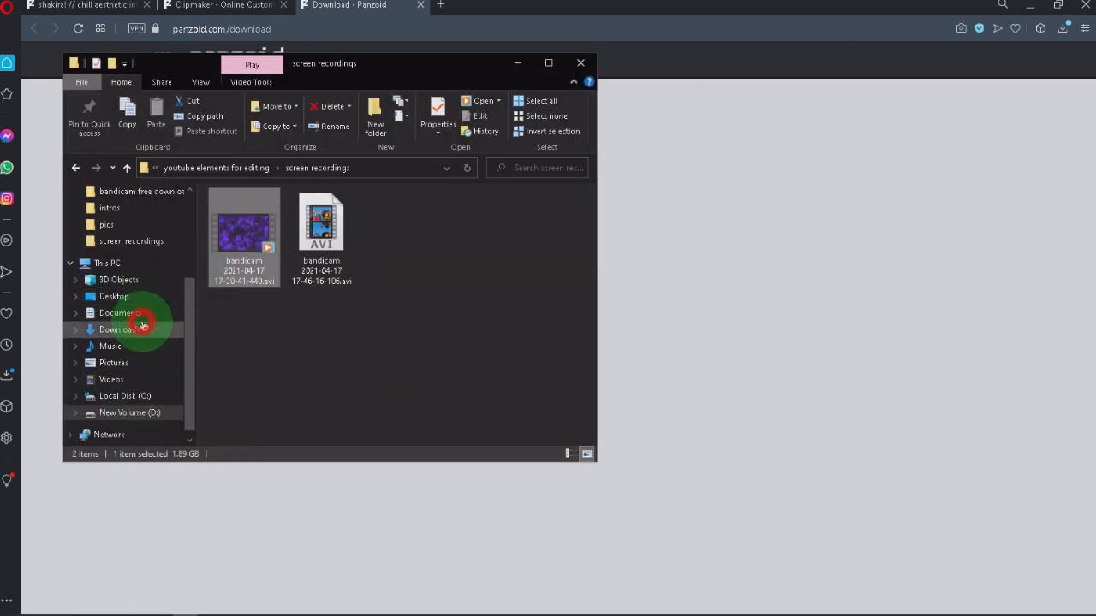
left_click(245, 240)
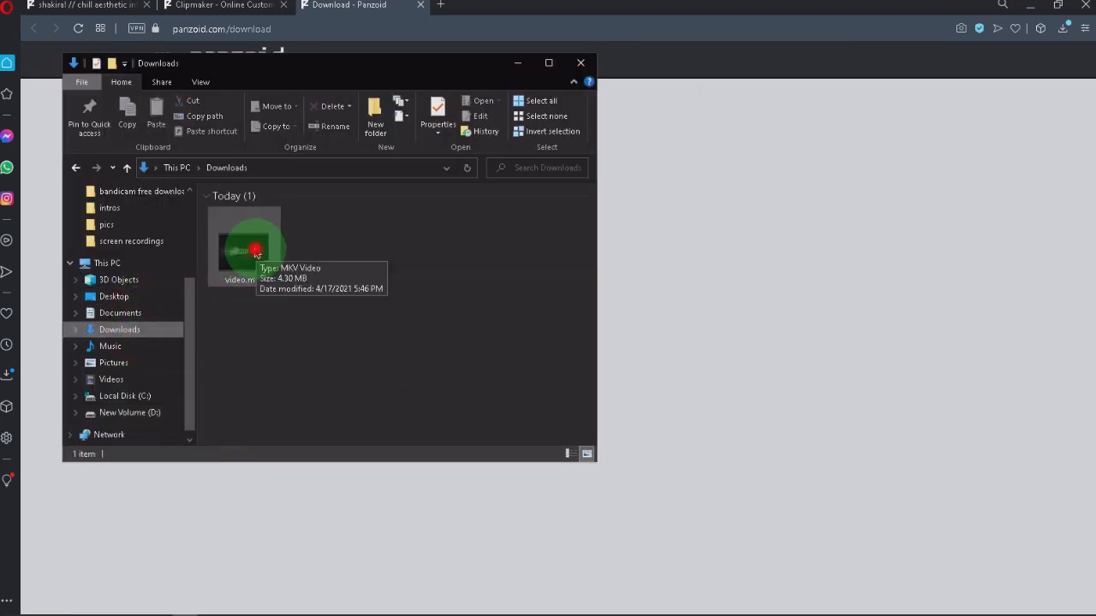
double_click(254, 251)
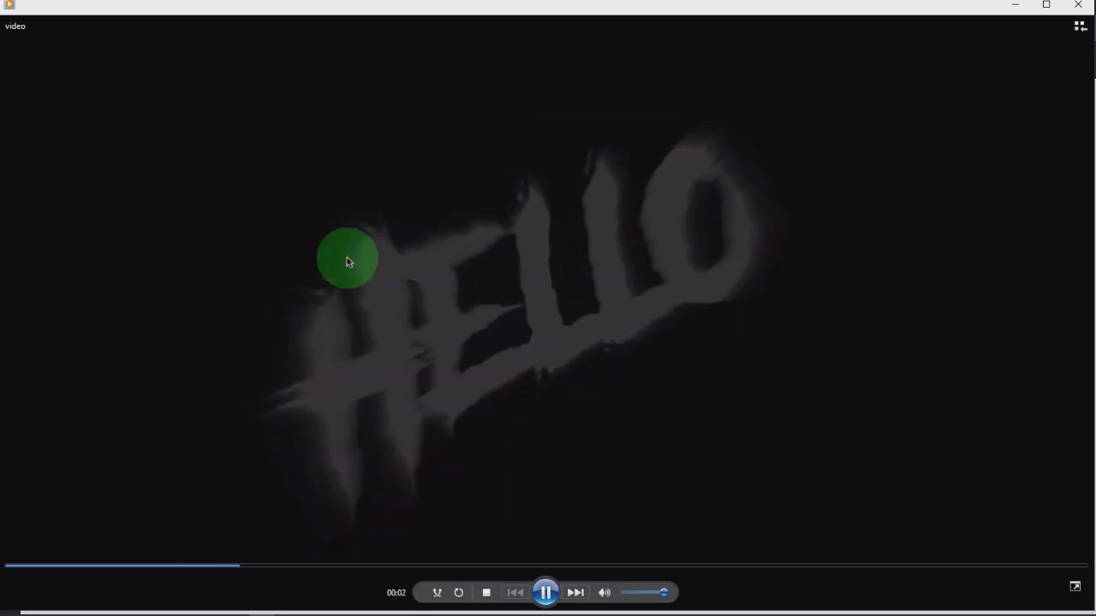
Watch the rendered "Hello" intro in the media player, pausing playback, and close the player
left_click(545, 592)
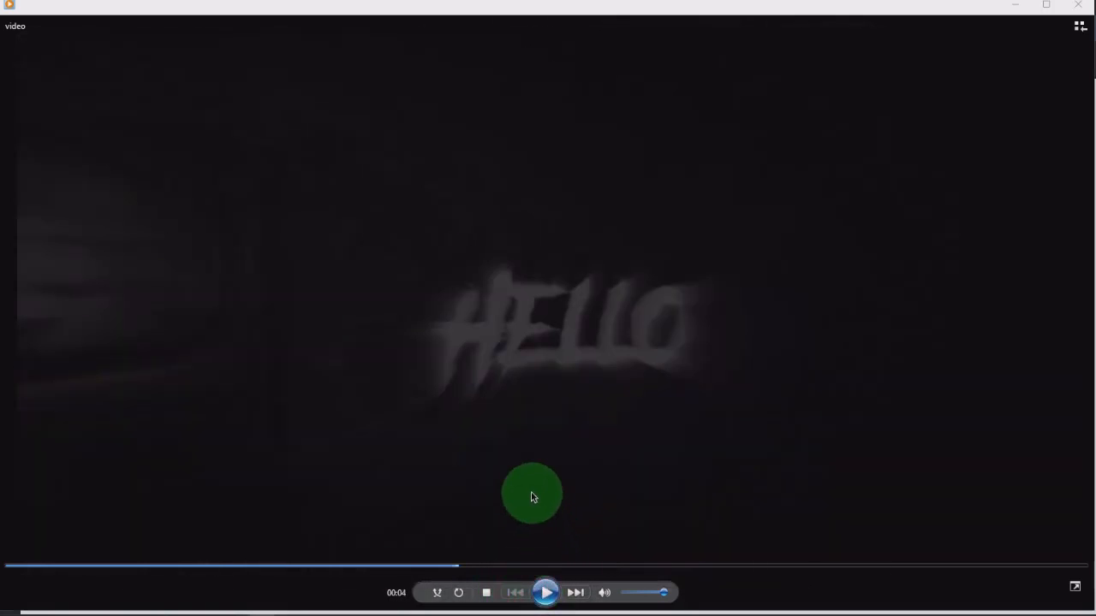
left_click(511, 451)
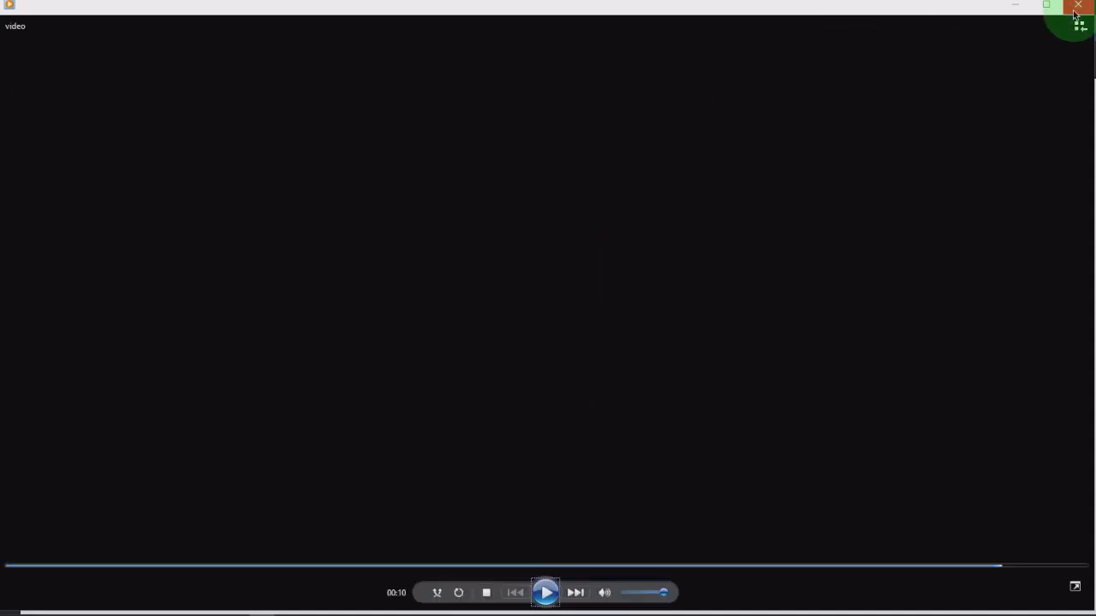
left_click(1066, 13)
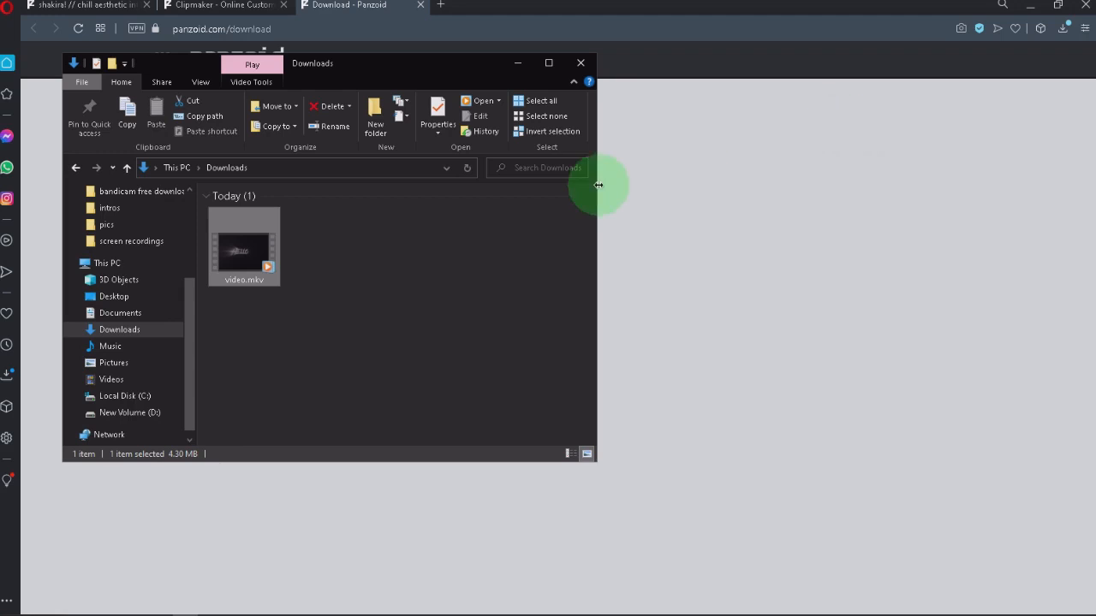